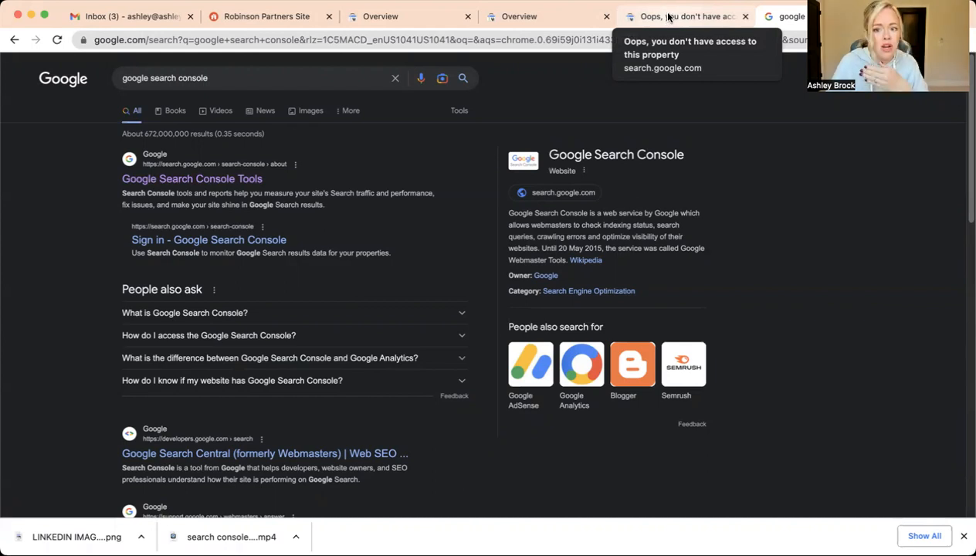
# Step: Switch to Google Search Console and set the domain verification instructions to Any DNS provider with record type CNAME
pyautogui.click(668, 17)
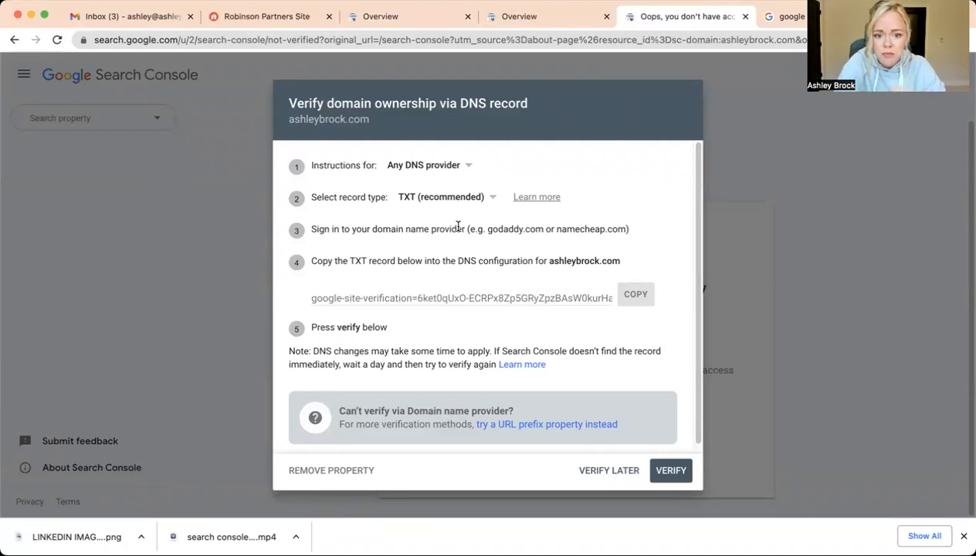
pyautogui.click(461, 167)
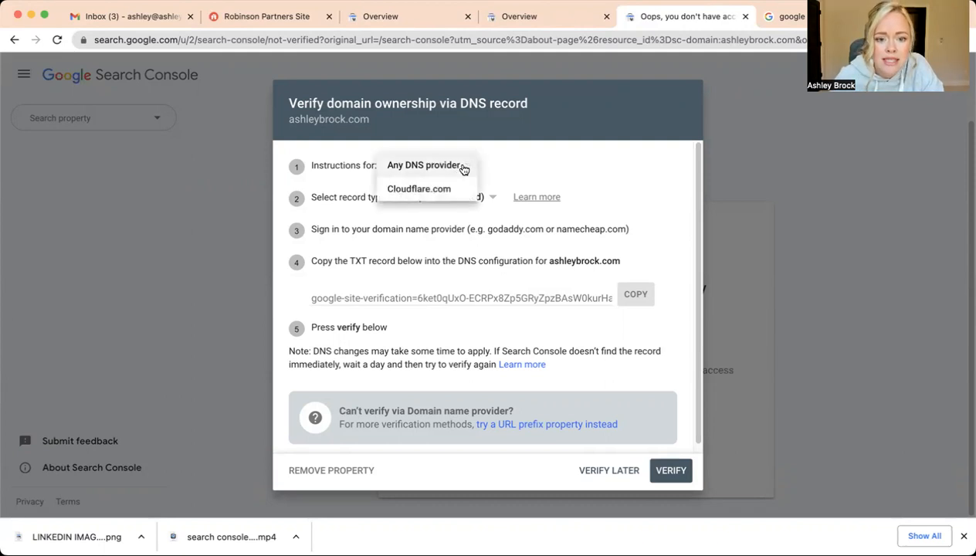
pyautogui.click(421, 168)
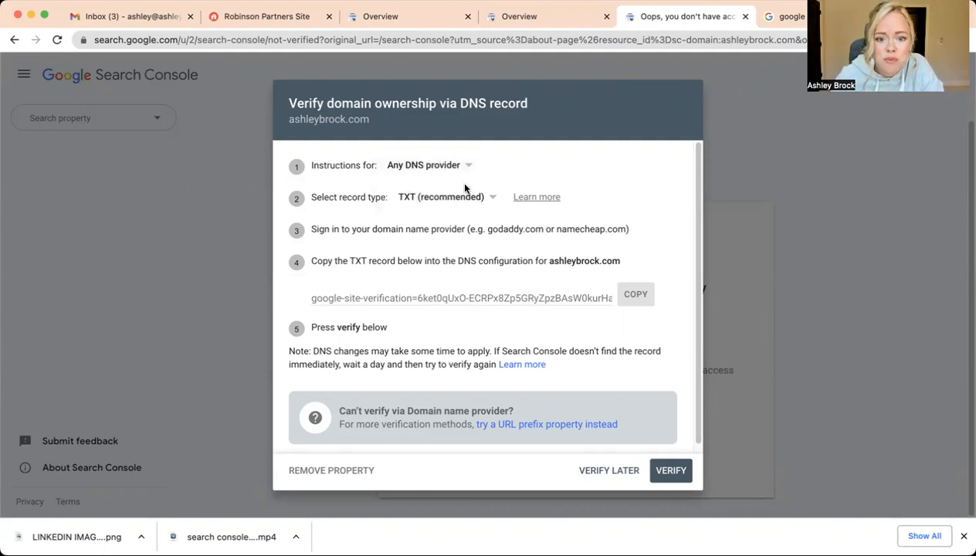
pyautogui.click(479, 200)
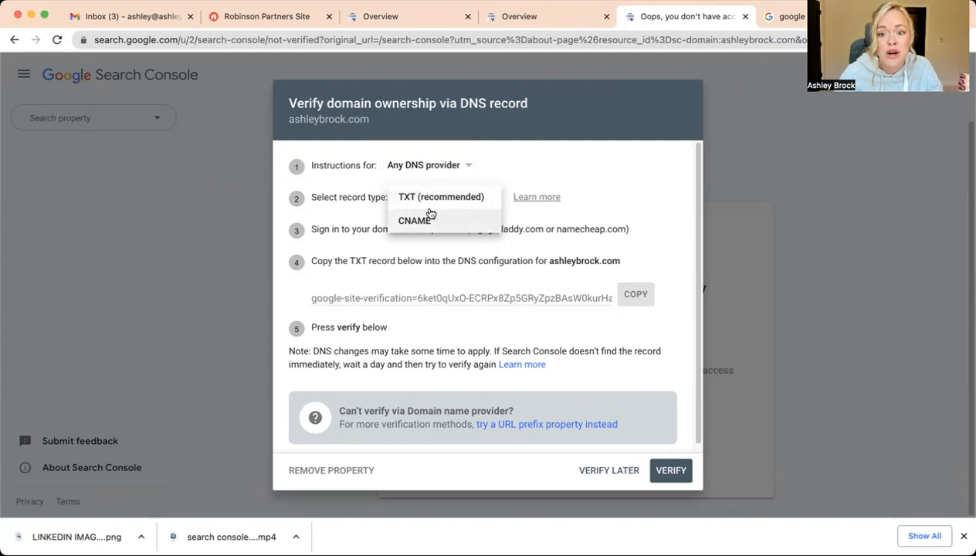
pyautogui.click(436, 222)
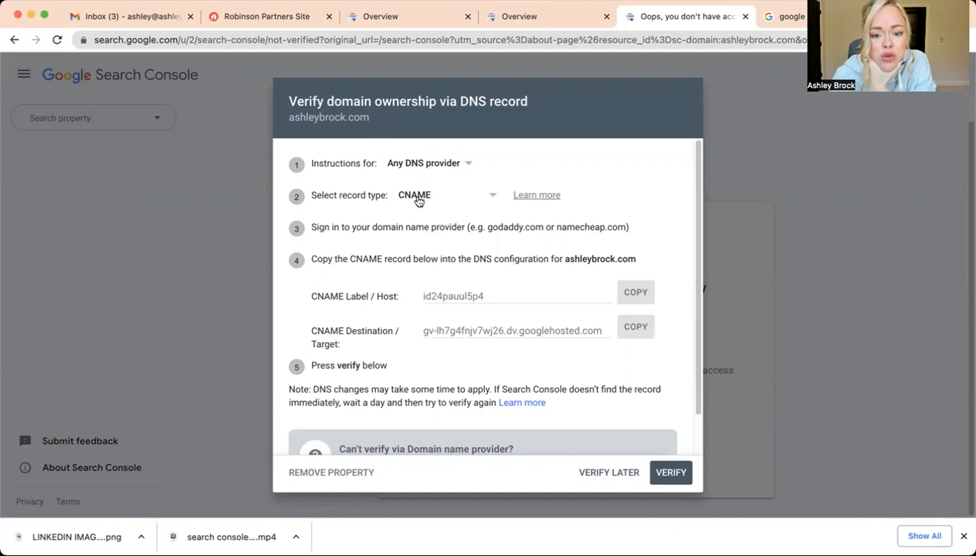
# Step: Switch to the Squarespace site and open the DNS settings of the third-party domain thebestgeorgiarealtor.com from the site settings
pyautogui.click(503, 16)
pyautogui.click(372, 15)
pyautogui.click(278, 16)
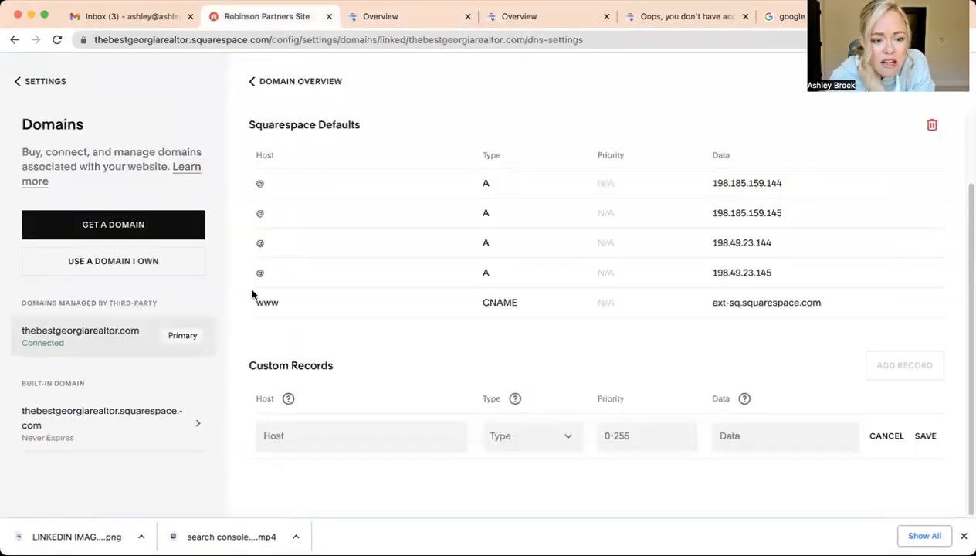
pyautogui.scroll(1, 359, 290)
pyautogui.scroll(1, 359, 290)
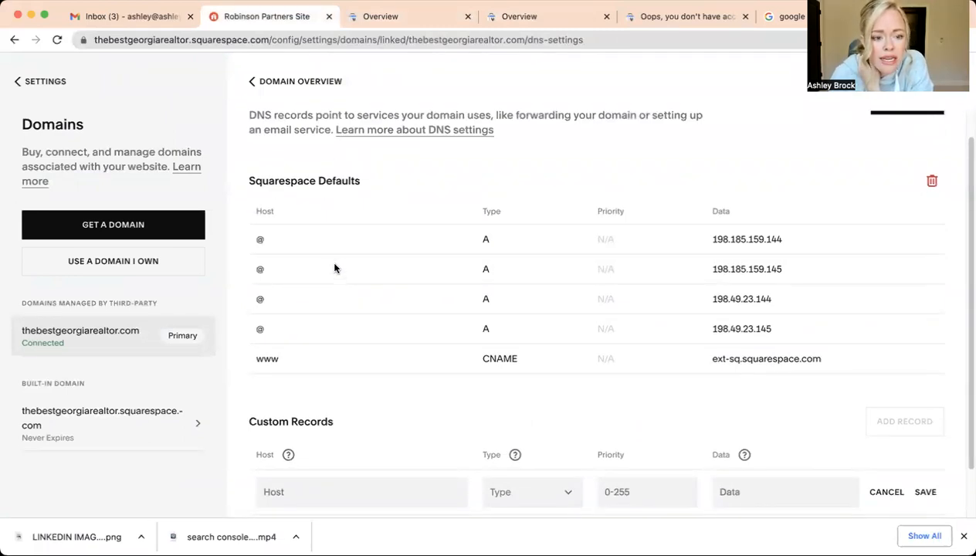
pyautogui.click(34, 82)
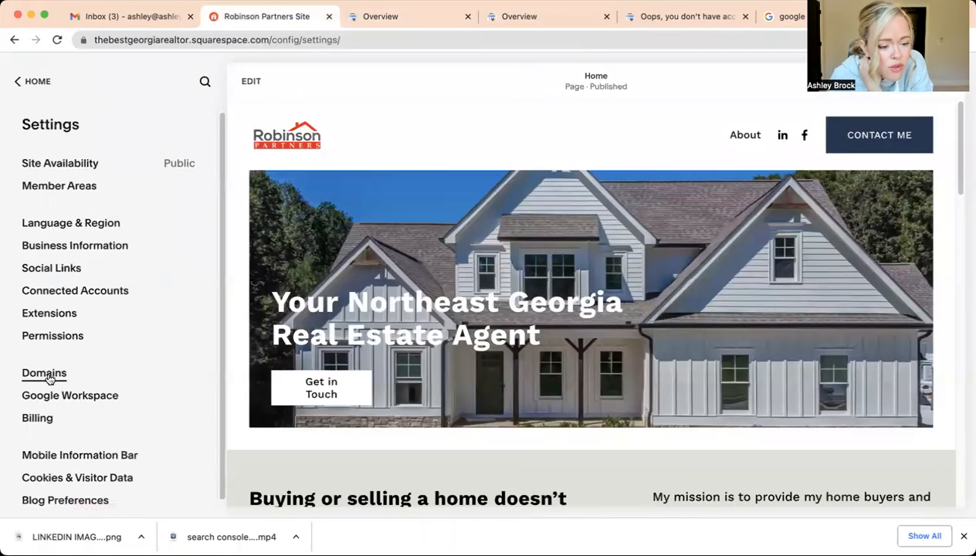
pyautogui.click(46, 374)
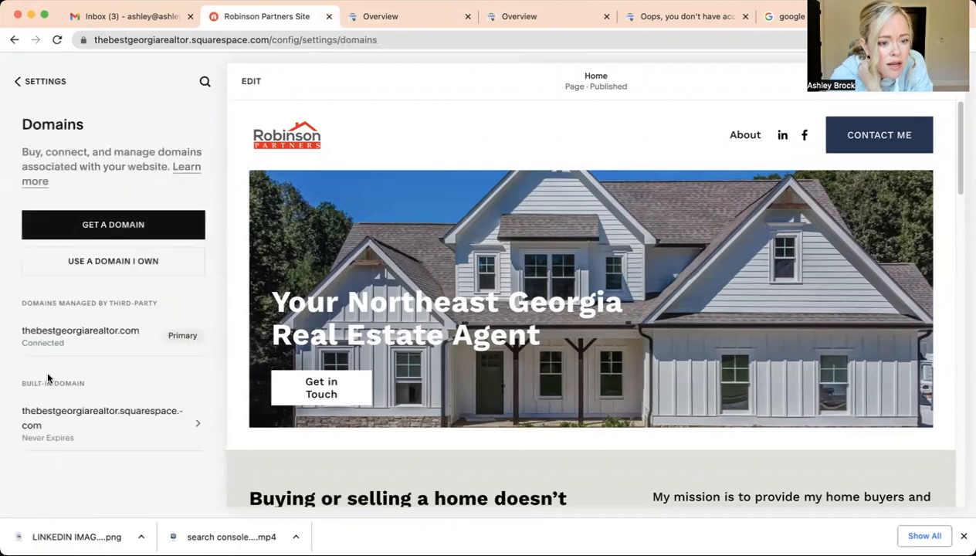
pyautogui.click(105, 333)
pyautogui.scroll(-5, 485, 353)
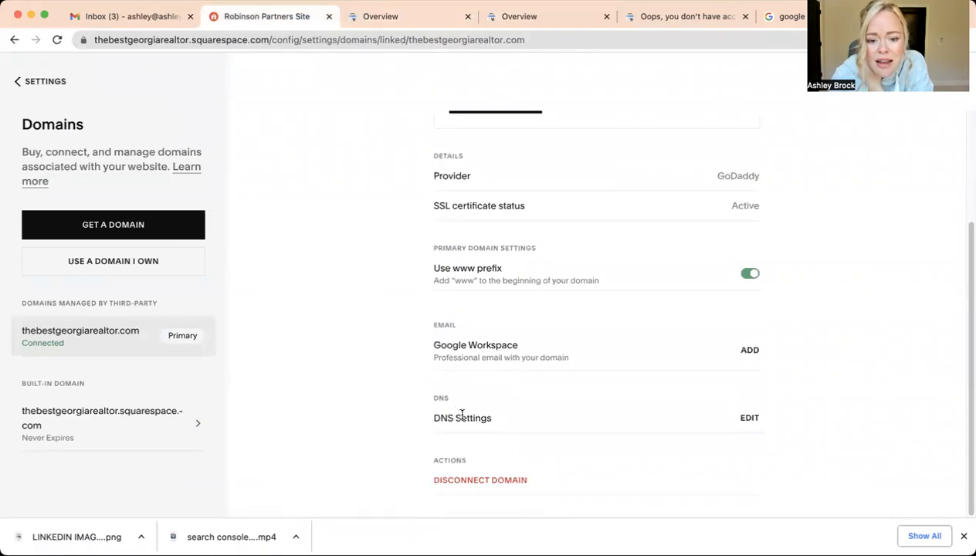
pyautogui.click(750, 418)
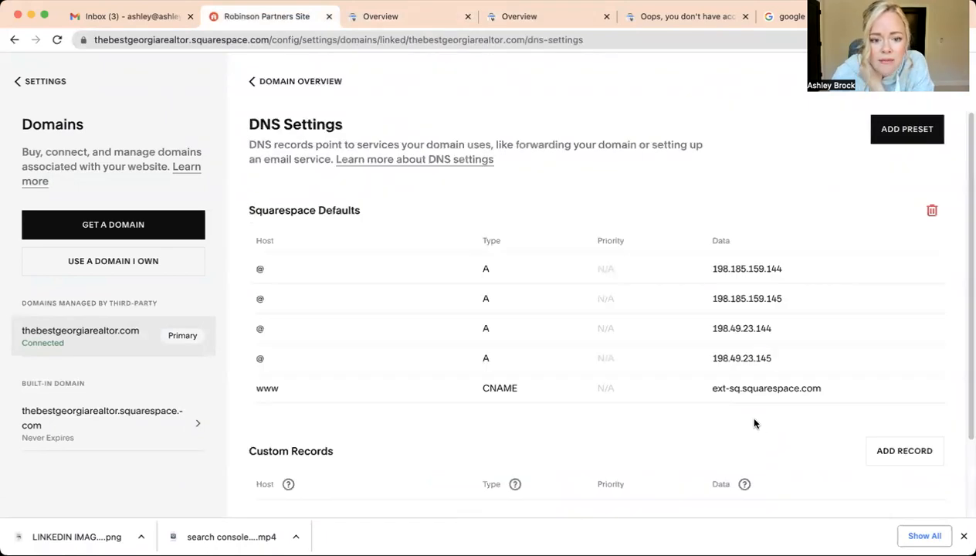
pyautogui.scroll(-2, 506, 346)
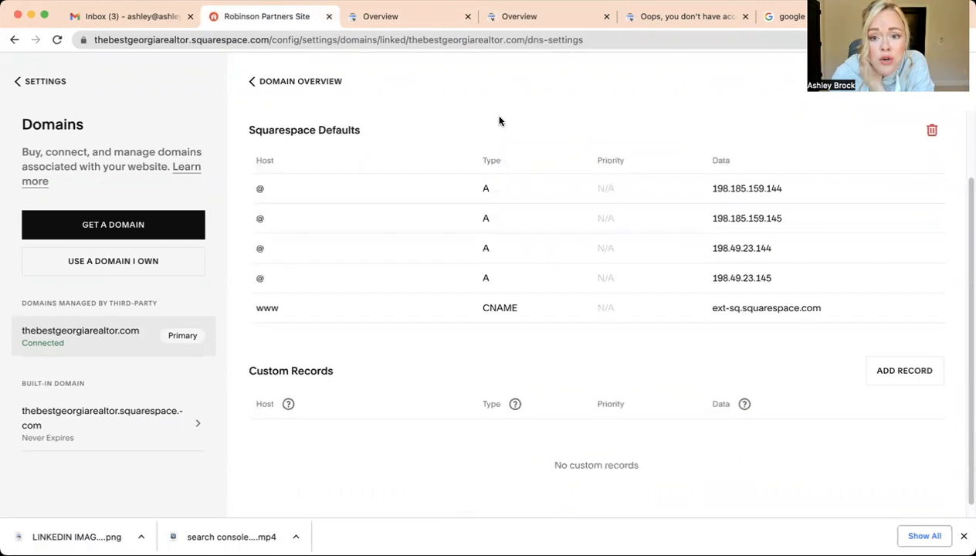
# Step: Copy the CNAME label/host value from Search Console into the Host field of a new custom DNS record in Squarespace
pyautogui.click(653, 18)
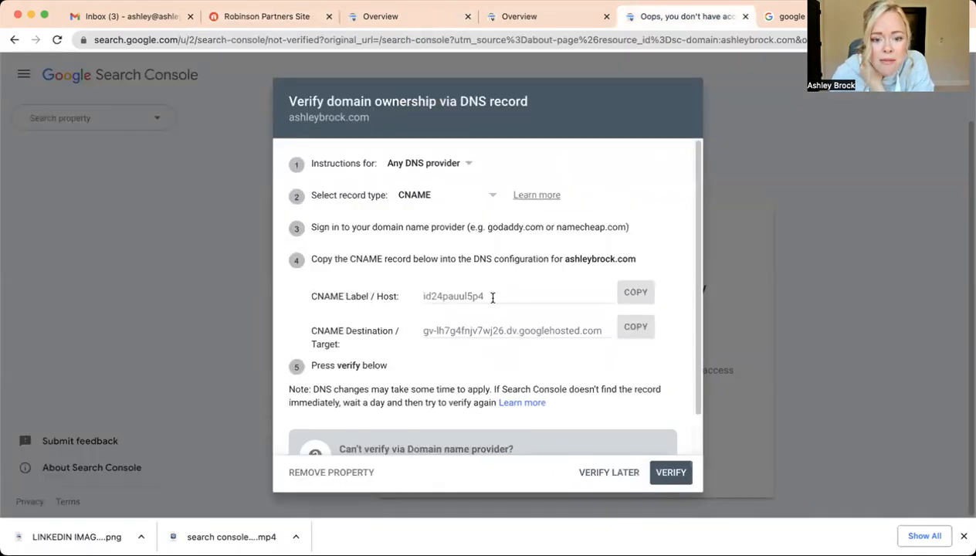
pyautogui.click(634, 293)
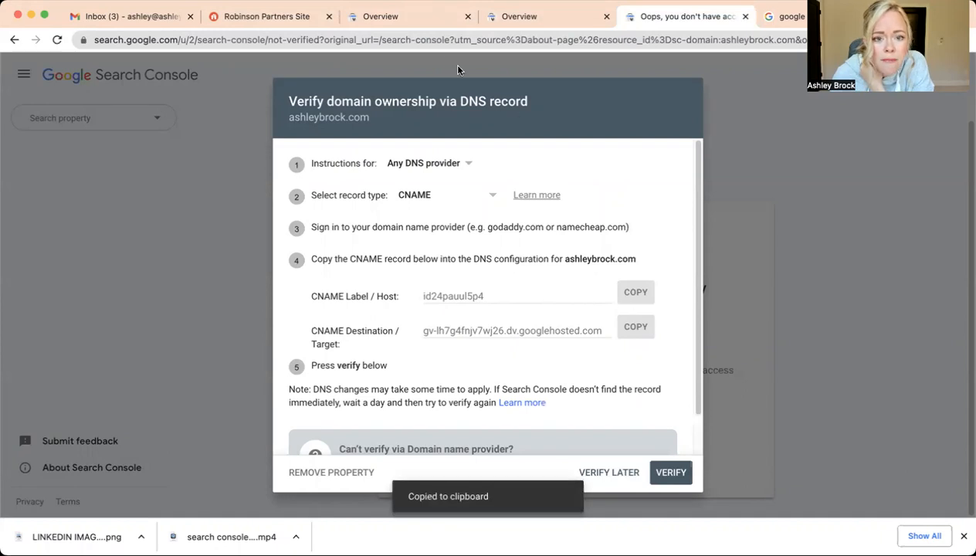
pyautogui.click(292, 19)
pyautogui.scroll(-1, 512, 447)
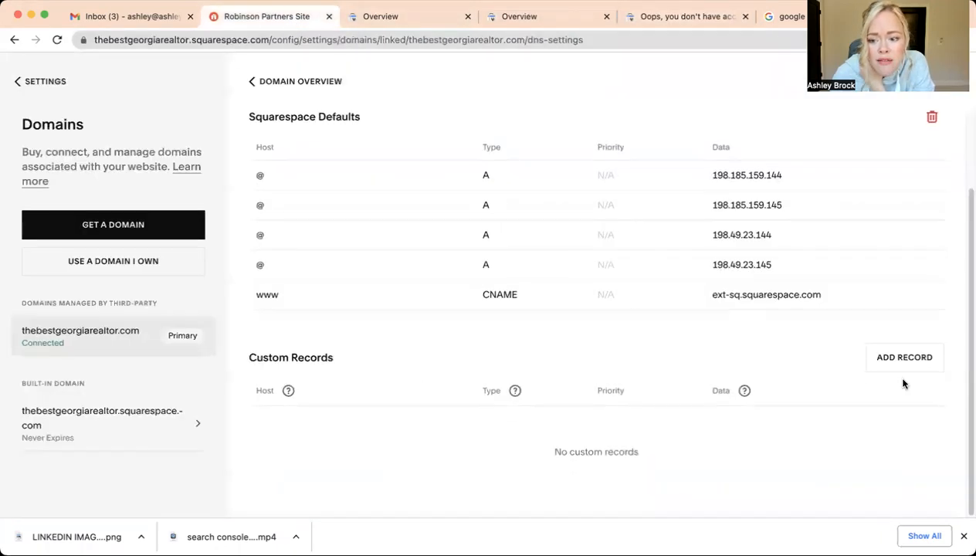
pyautogui.click(886, 359)
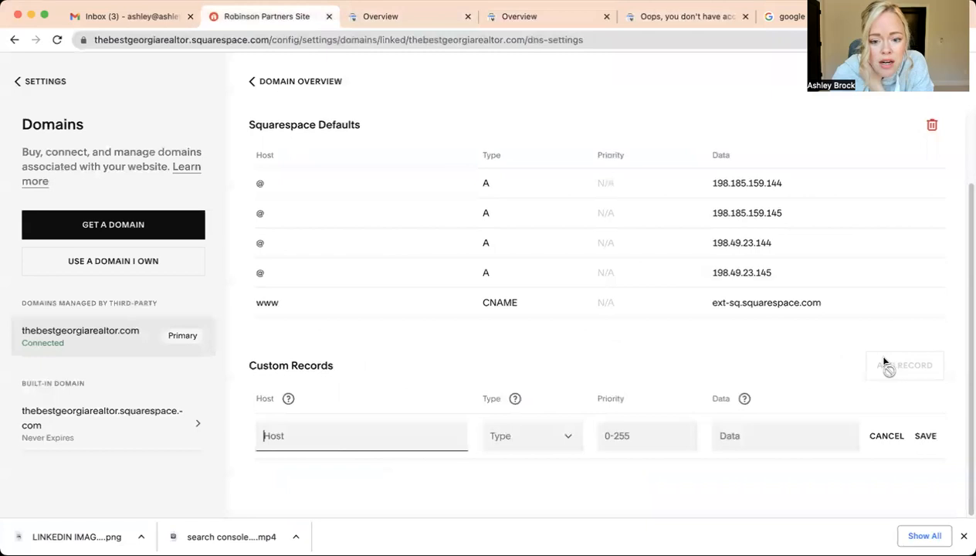
pyautogui.hotkey('ctrl', 'v')
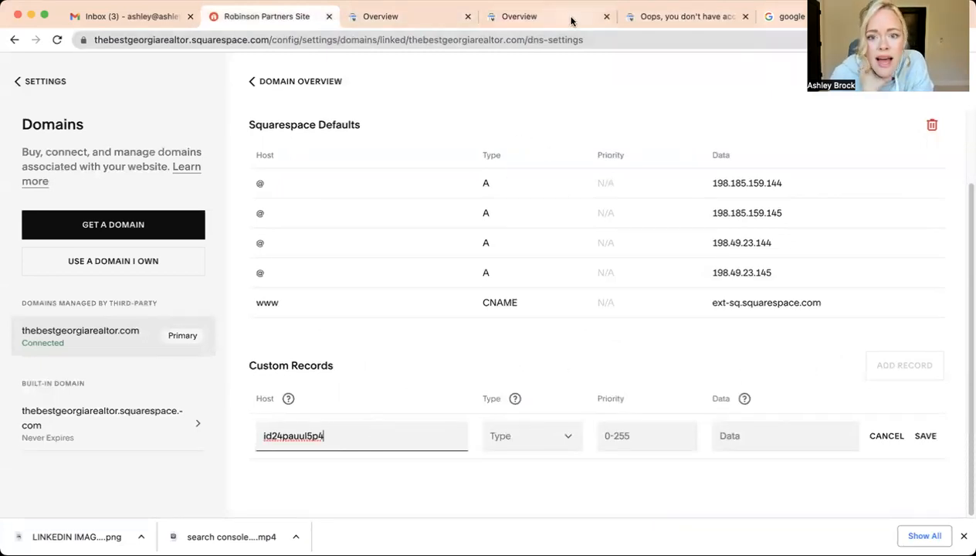
# Step: Copy the CNAME destination/target value from Search Console into the custom record's Data field in Squarespace and recheck the source values
pyautogui.click(784, 19)
pyautogui.click(724, 15)
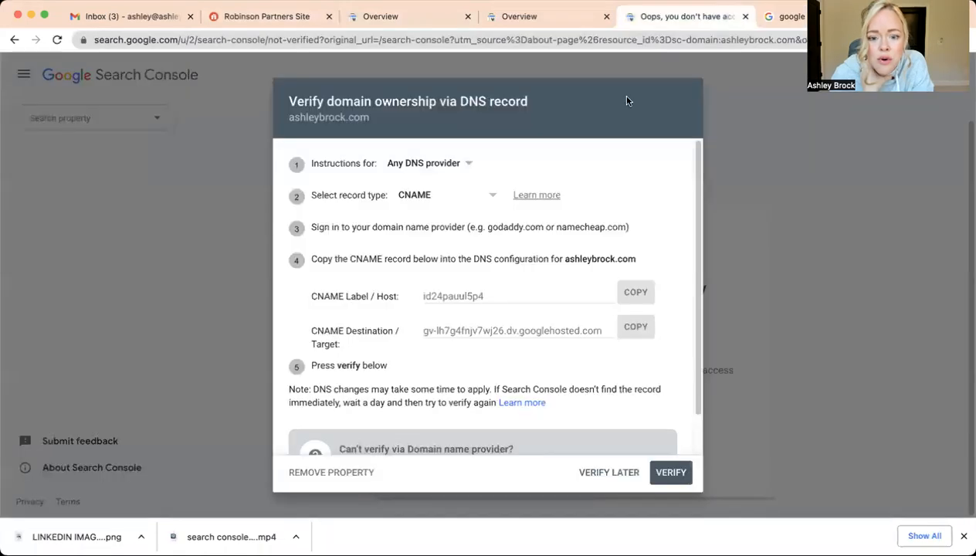
pyautogui.click(635, 329)
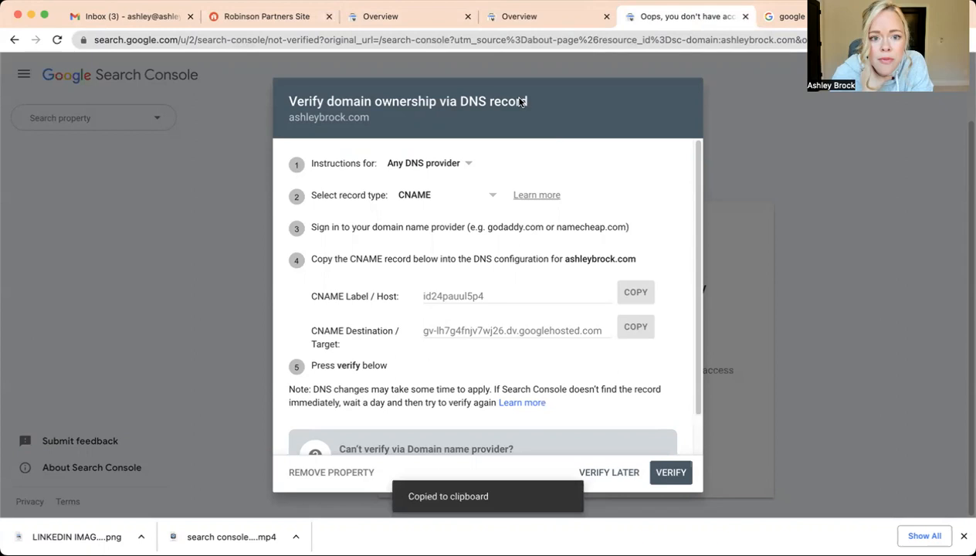
pyautogui.click(265, 17)
pyautogui.click(726, 432)
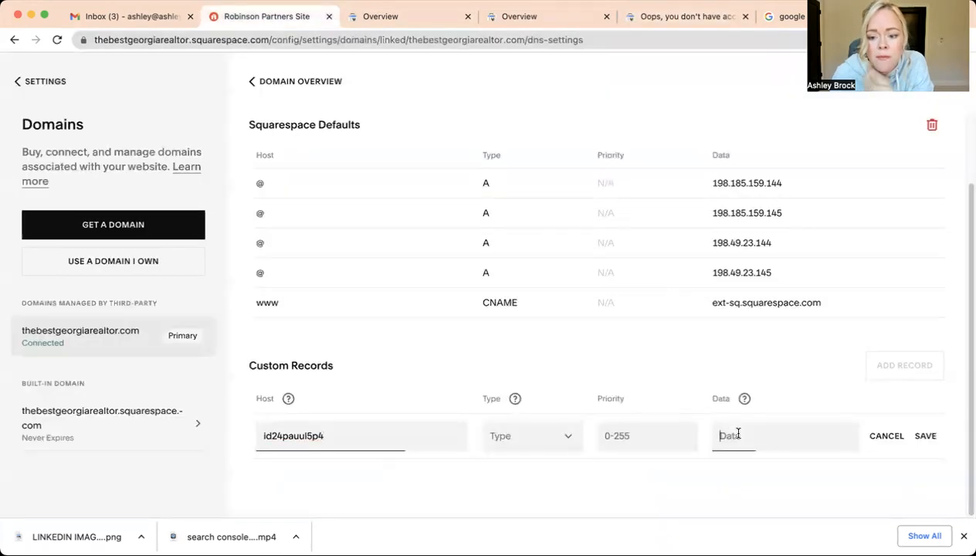
pyautogui.press('super+v')
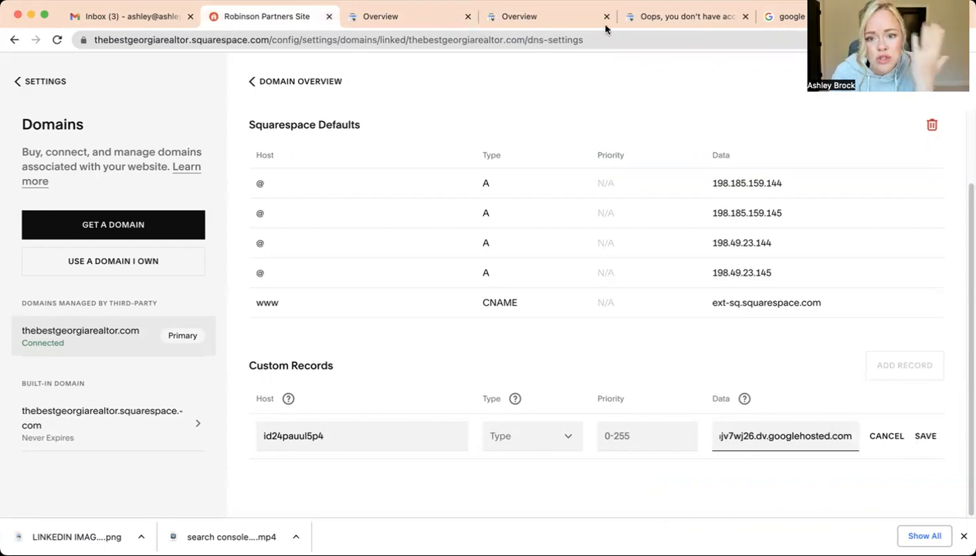
pyautogui.click(645, 17)
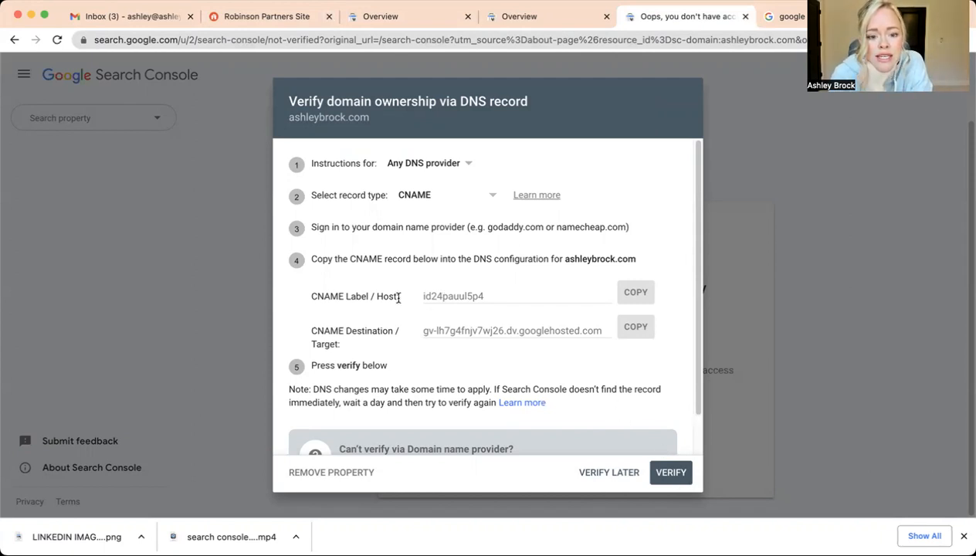
pyautogui.click(305, 22)
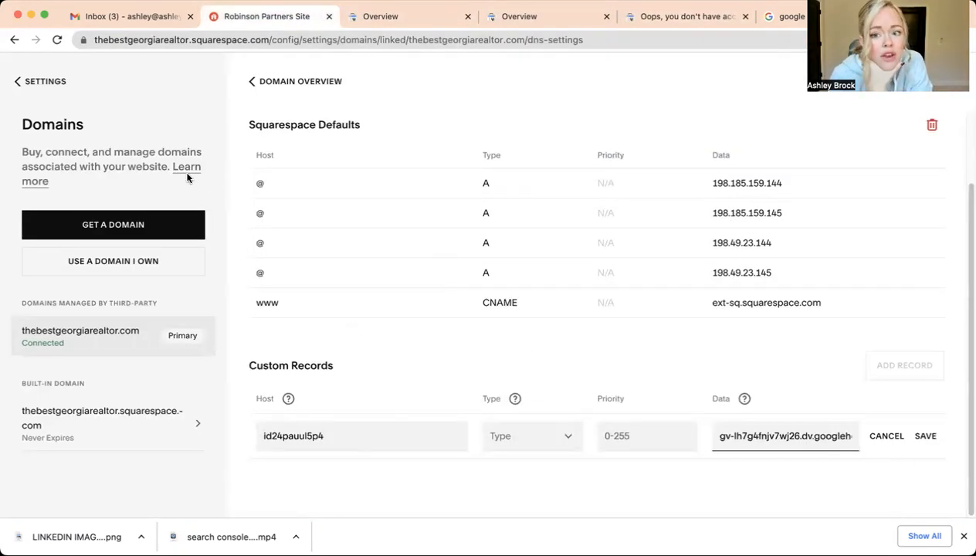
# Step: Leave the DNS record form and retrace the path from the site's home menu to the overview of thebestgeorgiarealtor.com
pyautogui.click(48, 84)
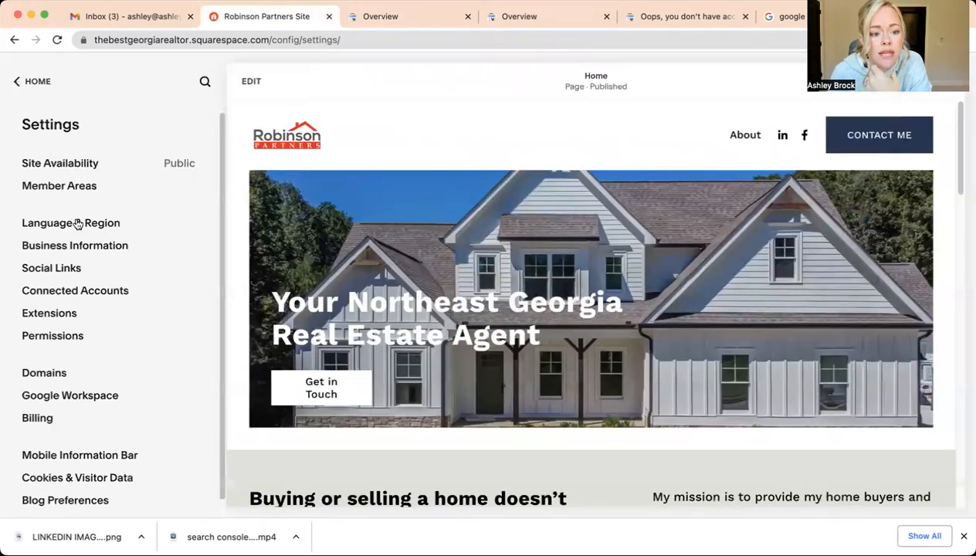
pyautogui.click(24, 82)
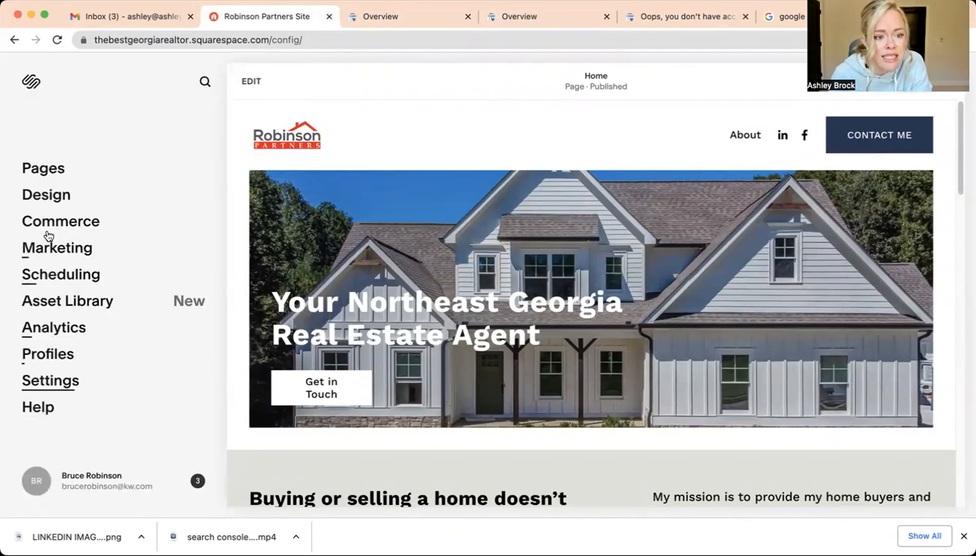
pyautogui.click(52, 380)
pyautogui.click(52, 376)
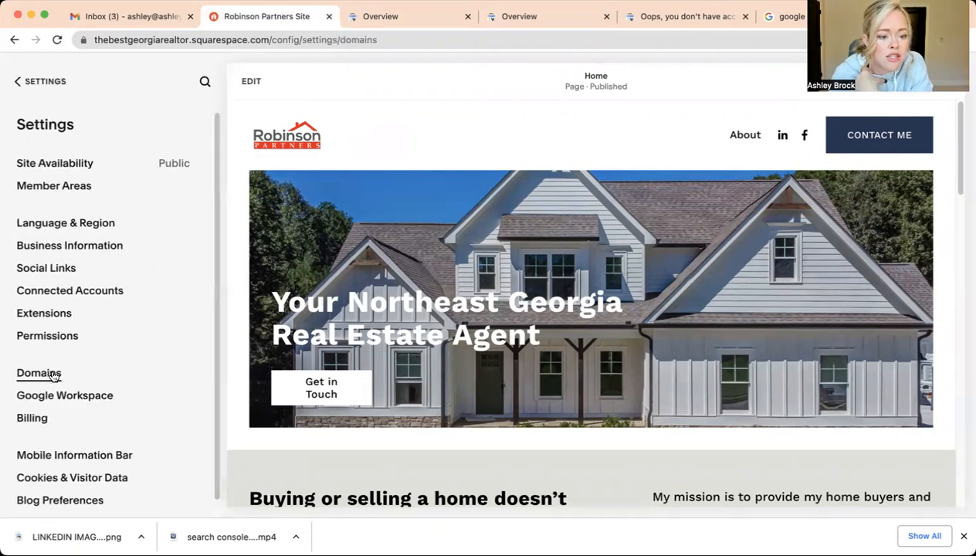
pyautogui.click(64, 339)
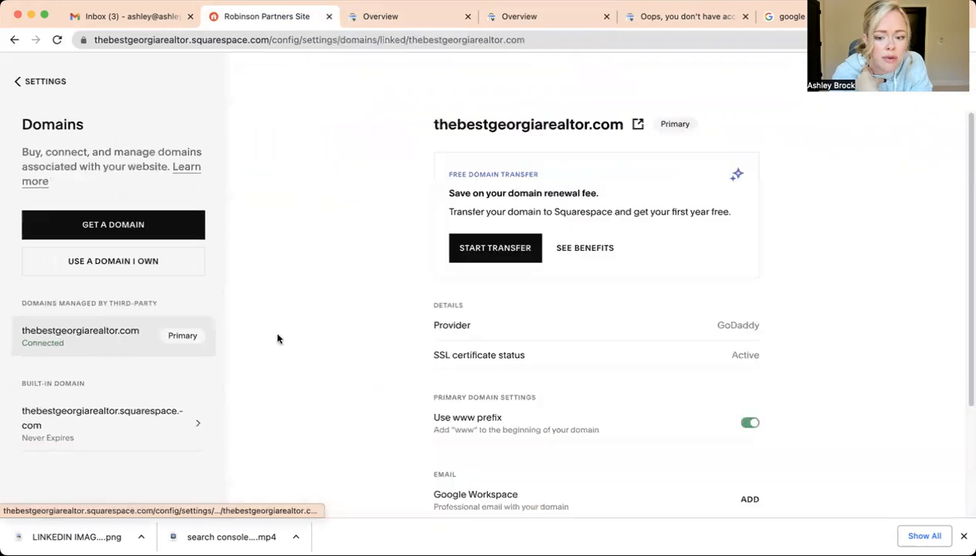
pyautogui.scroll(-2, 554, 398)
pyautogui.scroll(1, 546, 391)
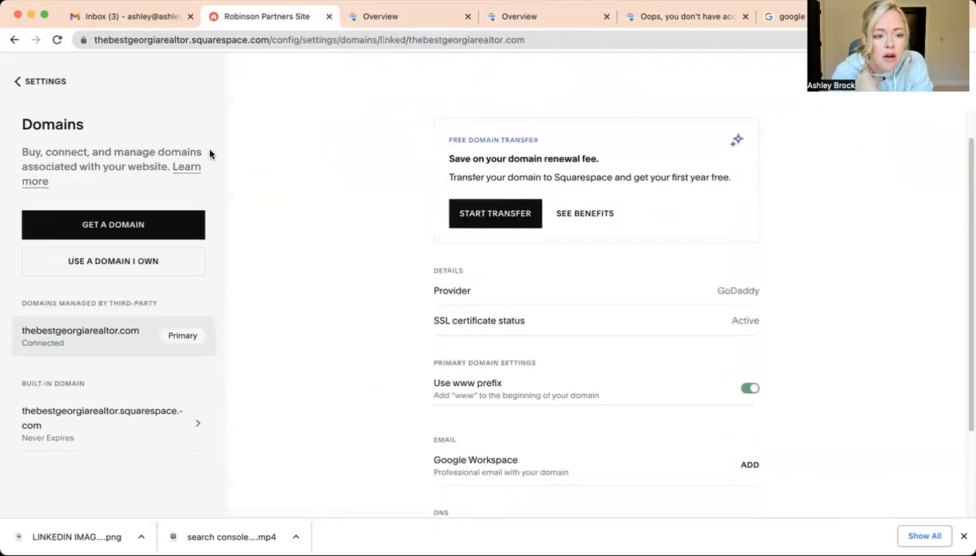
# Step: View the Google search keywords report in the site's analytics and return to the Search Console verification dialog
pyautogui.click(26, 83)
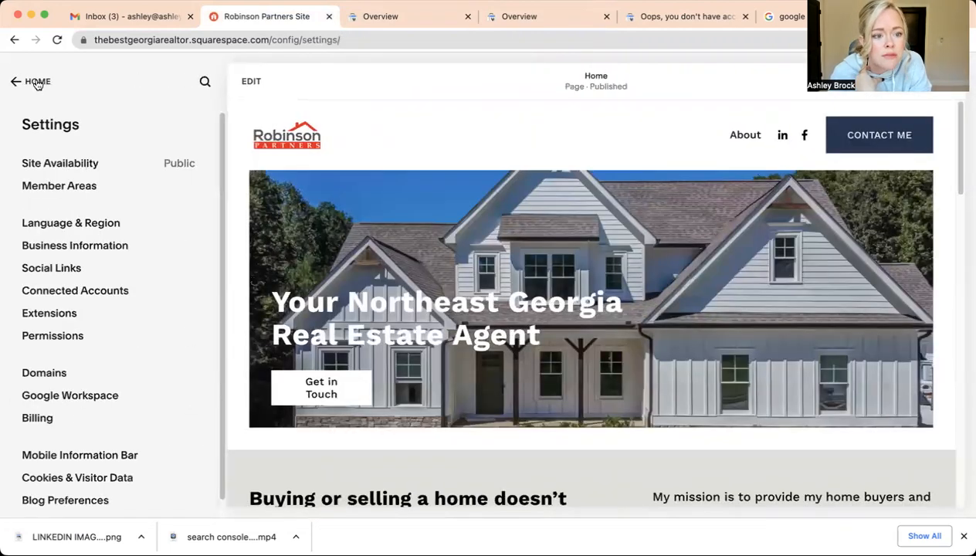
pyautogui.click(36, 81)
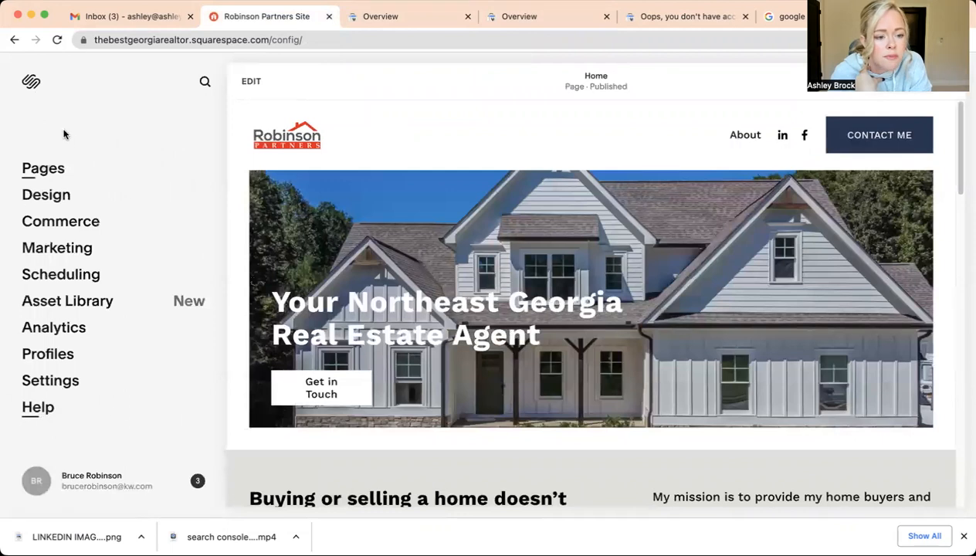
pyautogui.click(62, 330)
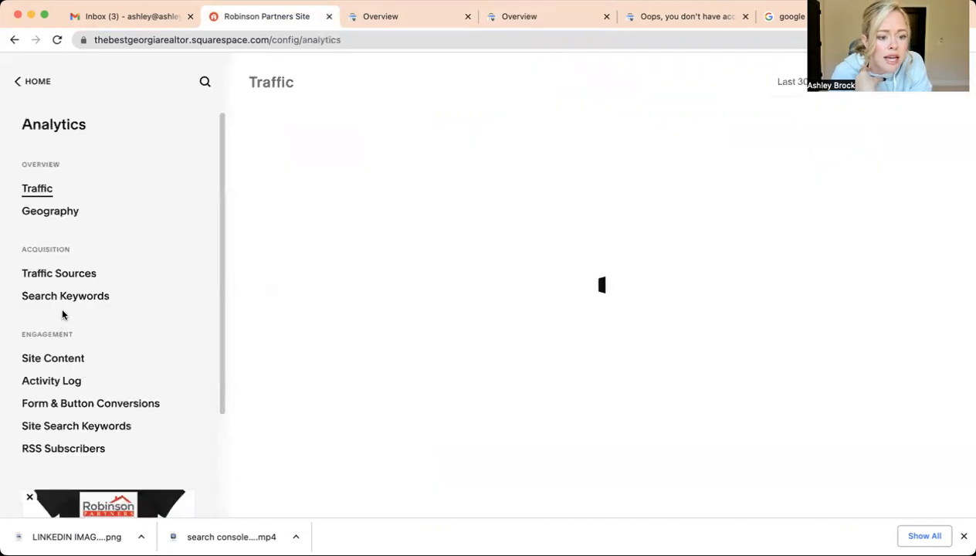
pyautogui.click(62, 298)
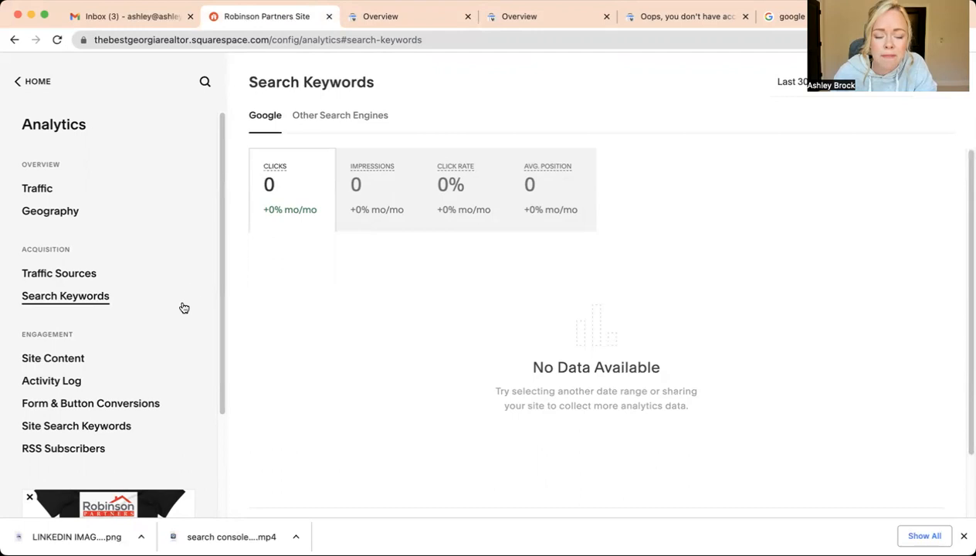
pyautogui.click(627, 17)
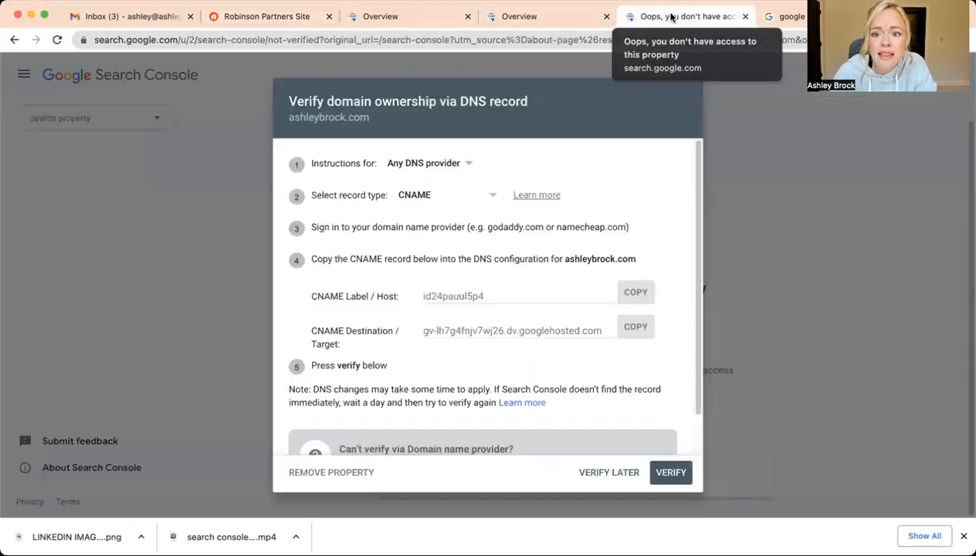